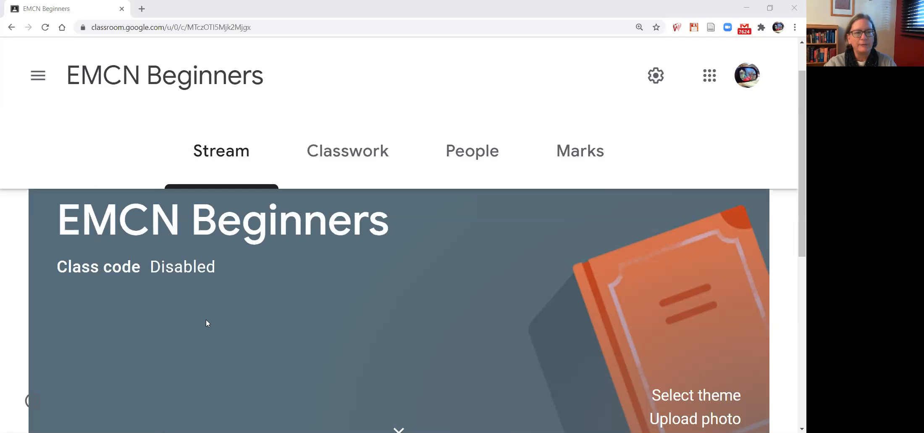
# Look over the Stream page of the EMCN Beginners class, including the sharing box and the class communication section.
pyautogui.scroll(-3, 415, 245)
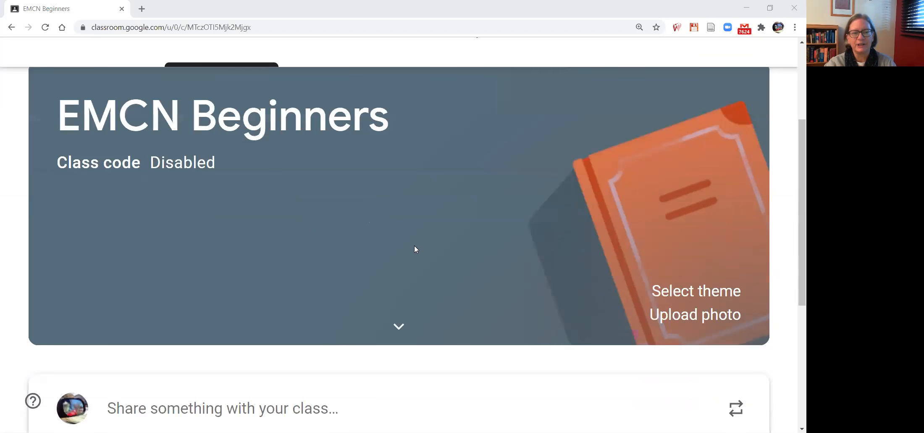
pyautogui.scroll(-1, 359, 239)
pyautogui.scroll(-2, 359, 241)
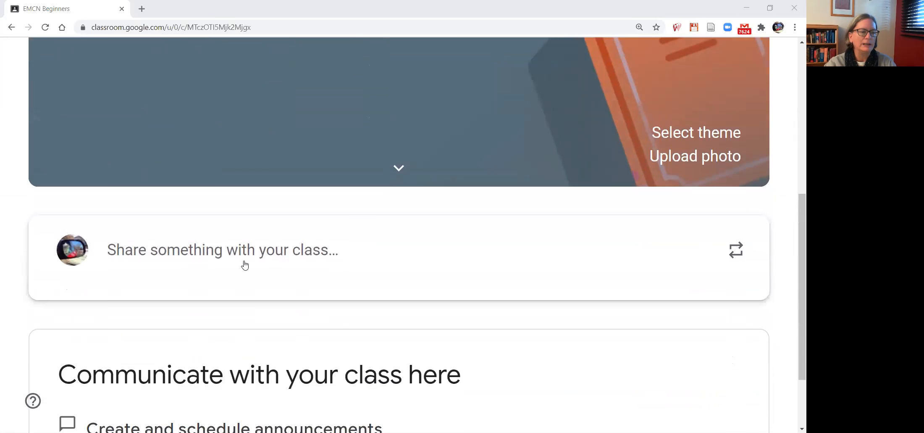
pyautogui.scroll(-1, 202, 278)
pyautogui.scroll(-1, 183, 275)
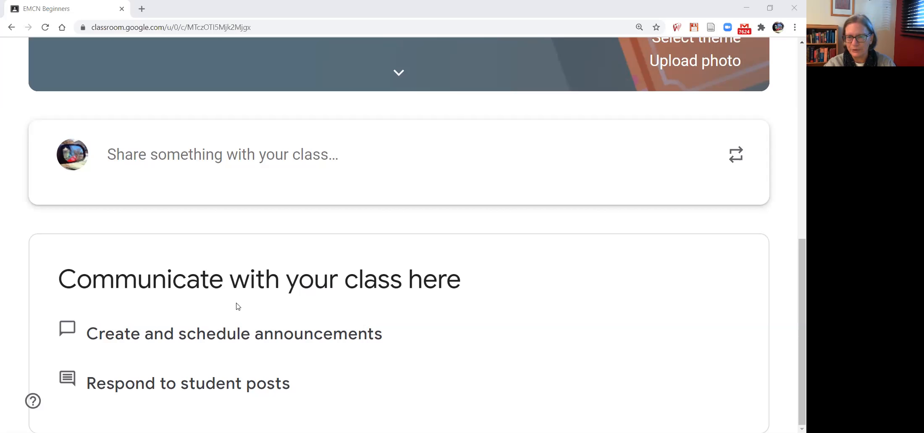
pyautogui.scroll(3, 308, 300)
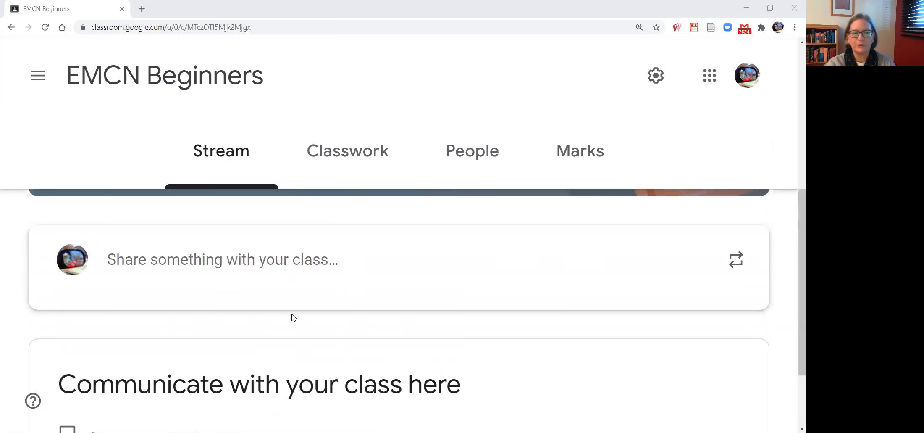
# Open the class's Classwork page and look over the items listed under the Nov. 4/20 topic.
pyautogui.click(351, 157)
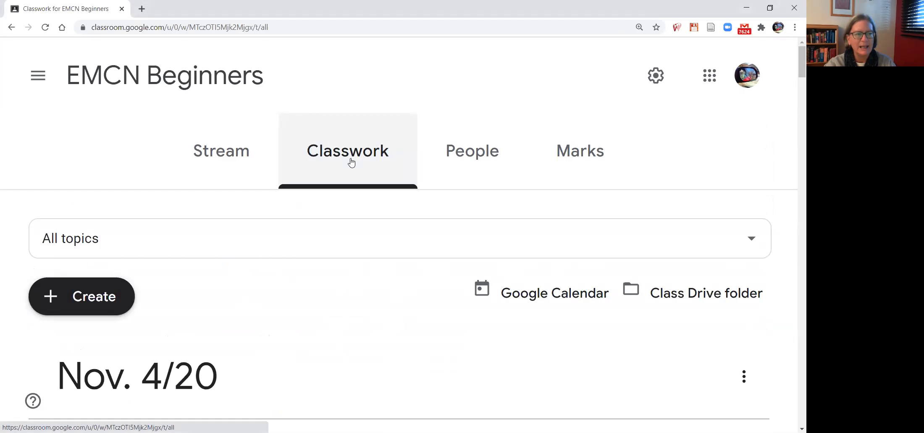
pyautogui.scroll(-2, 206, 275)
pyautogui.scroll(-10, 203, 278)
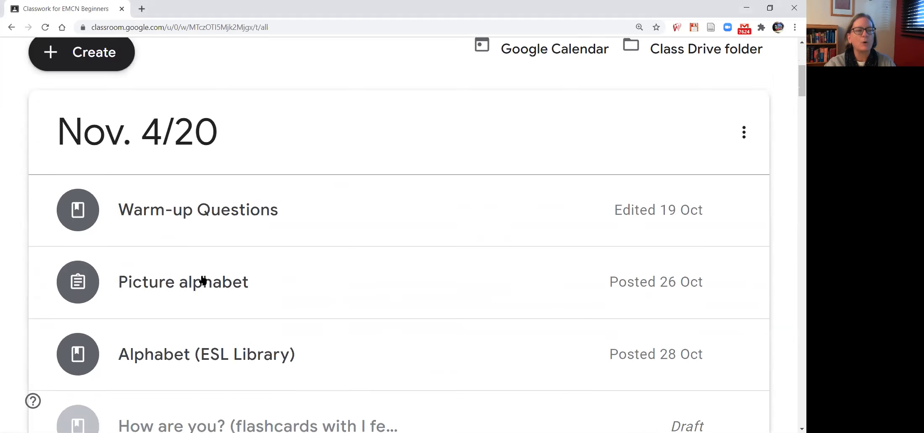
pyautogui.scroll(8, 203, 276)
pyautogui.scroll(5, 203, 274)
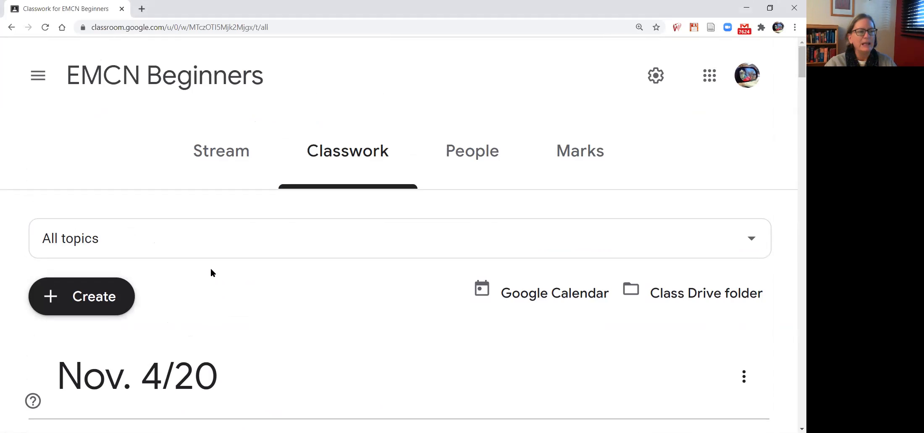
# Expand the Warm-up Questions material under Nov. 4/20 and open its Google Docs attachment.
pyautogui.scroll(-2, 210, 270)
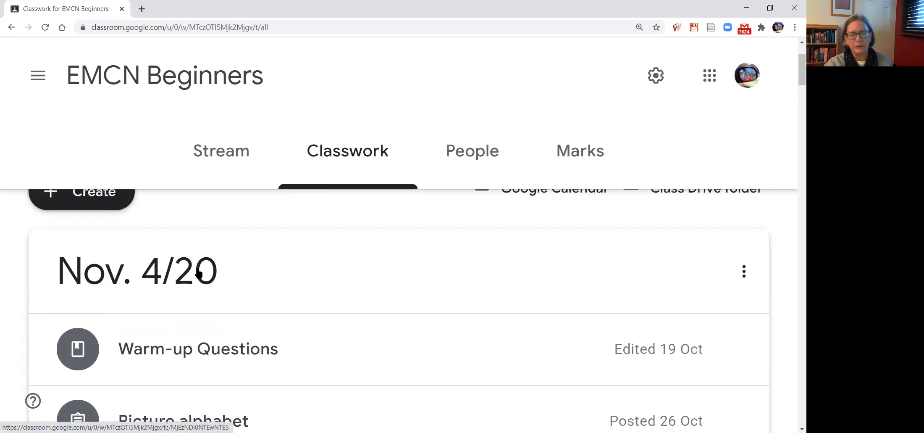
pyautogui.scroll(-1, 297, 257)
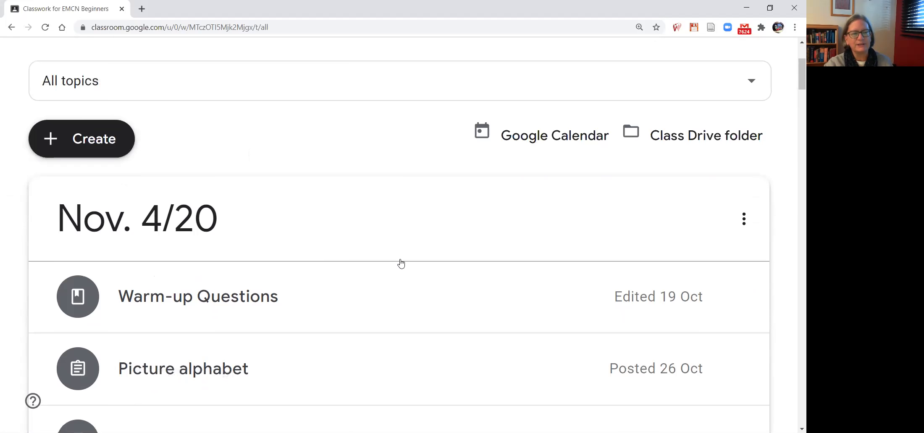
pyautogui.click(212, 299)
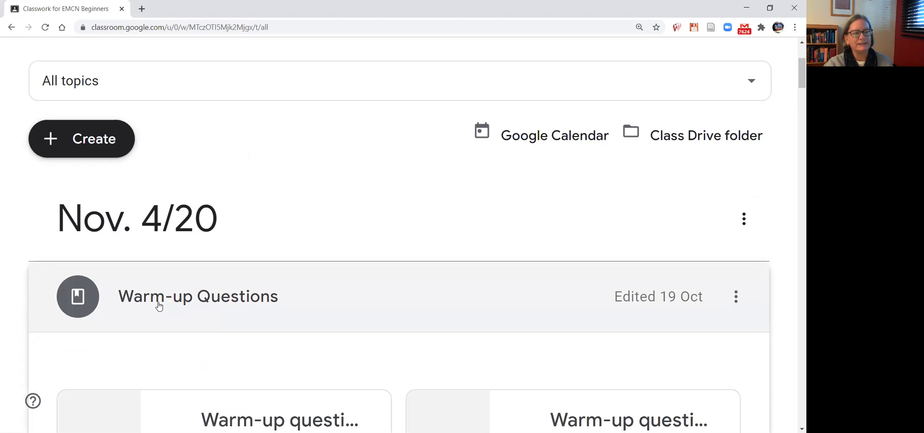
pyautogui.scroll(-1, 155, 307)
pyautogui.scroll(-1, 169, 294)
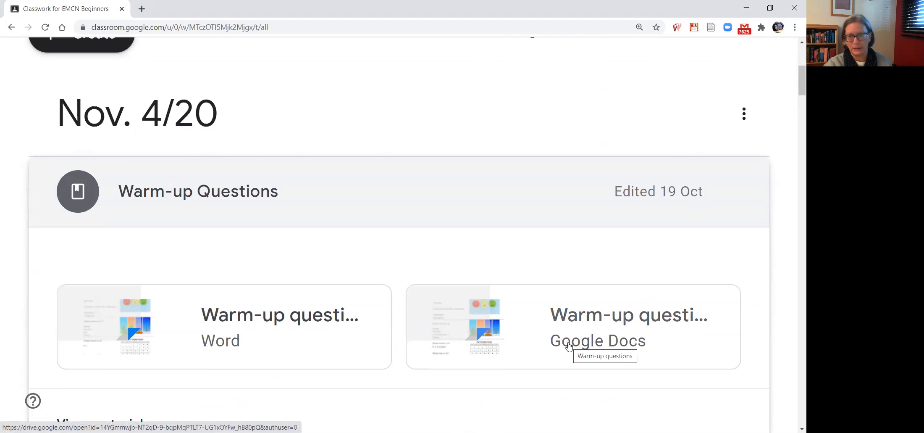
pyautogui.click(589, 318)
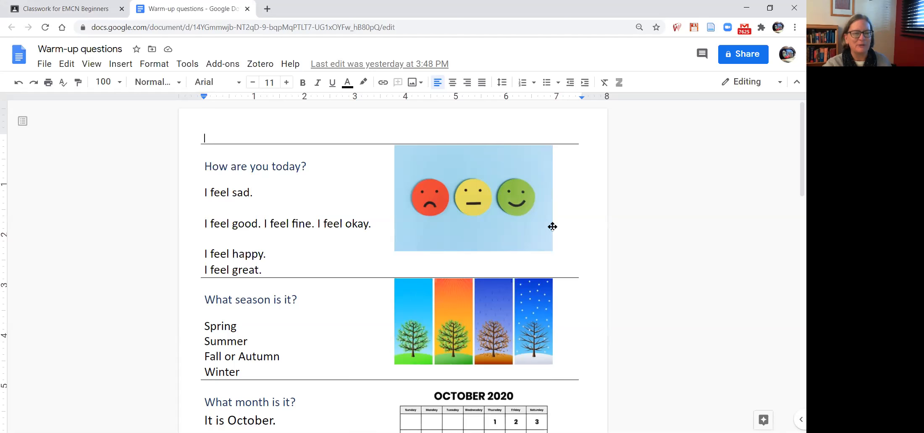
# Delete the month in the answer to "What month is it?" and retype it as October.
pyautogui.scroll(-1, 272, 304)
pyautogui.scroll(-2, 273, 304)
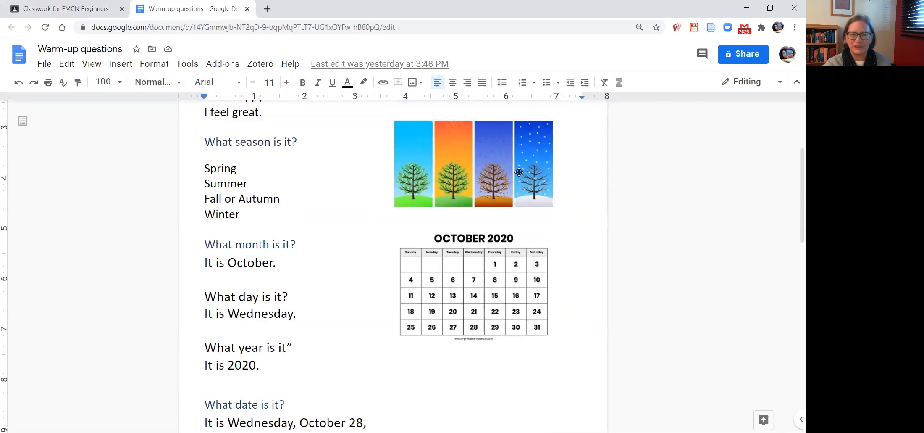
pyautogui.scroll(-1, 249, 254)
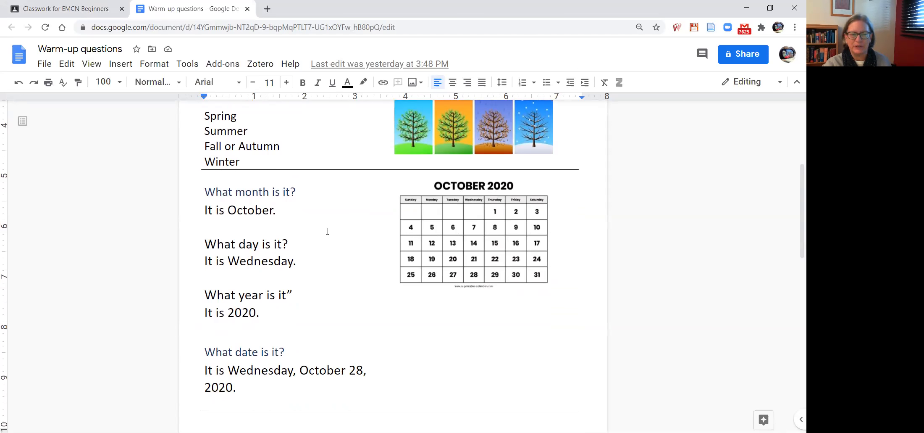
pyautogui.click(273, 210)
pyautogui.press('BackSpace')
pyautogui.press('BackSpace')
pyautogui.press('BackSpace')
pyautogui.press('BackSpace')
pyautogui.press('BackSpace')
pyautogui.press('BackSpace')
pyautogui.press('BackSpace')
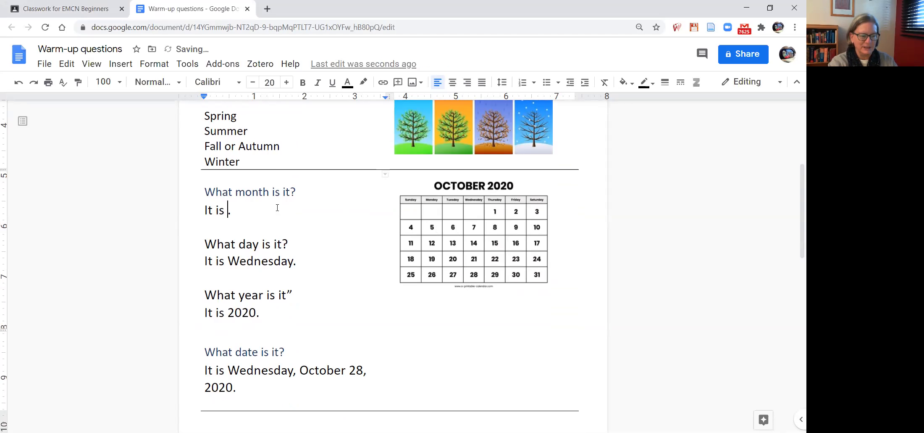
pyautogui.write('Octobe')
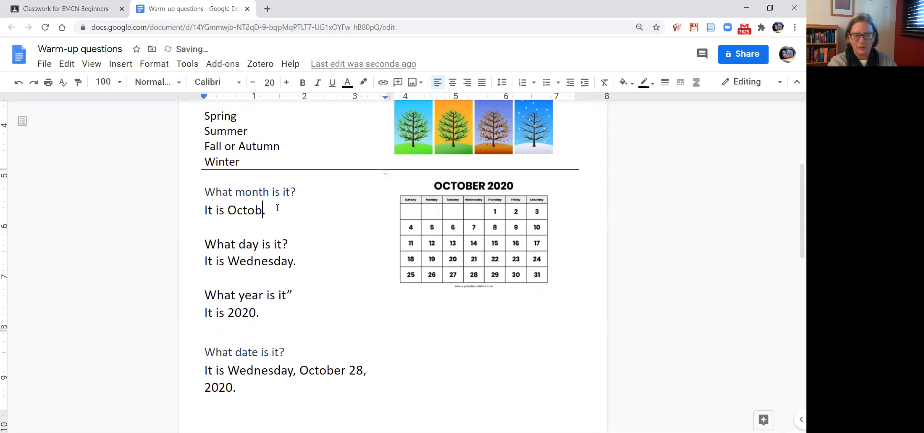
pyautogui.write('r')
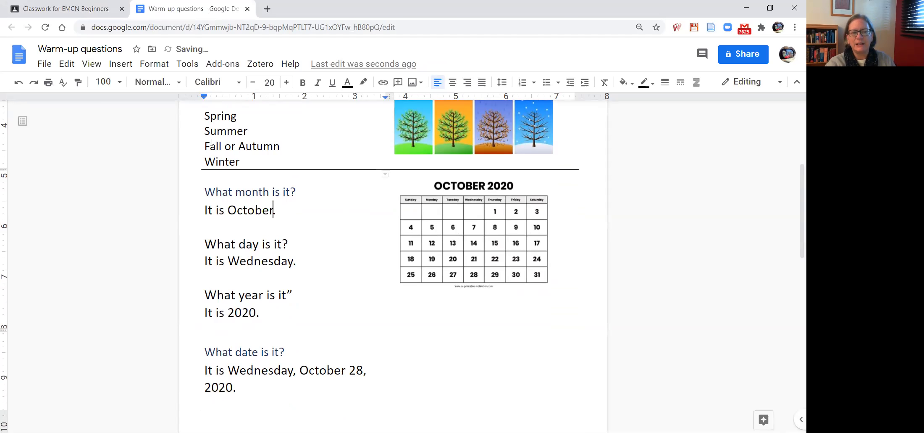
# Review the remaining warm-up questions through the weather section, and close the document to return to Classwork.
pyautogui.scroll(-1, 218, 294)
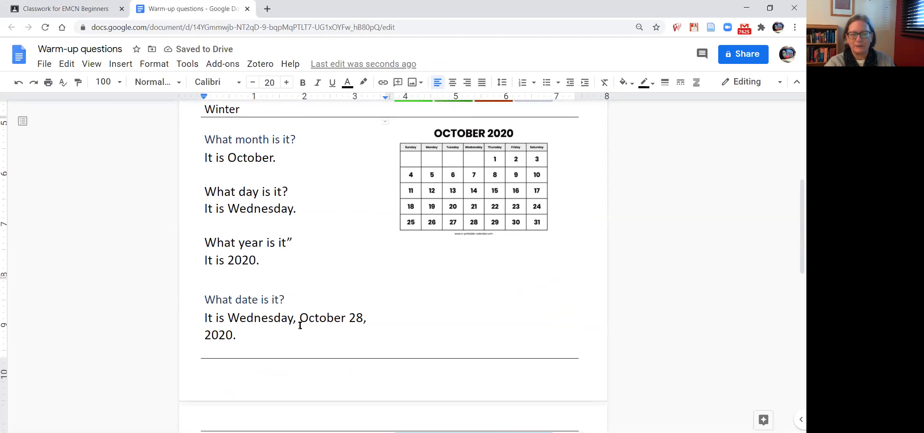
pyautogui.scroll(-4, 268, 319)
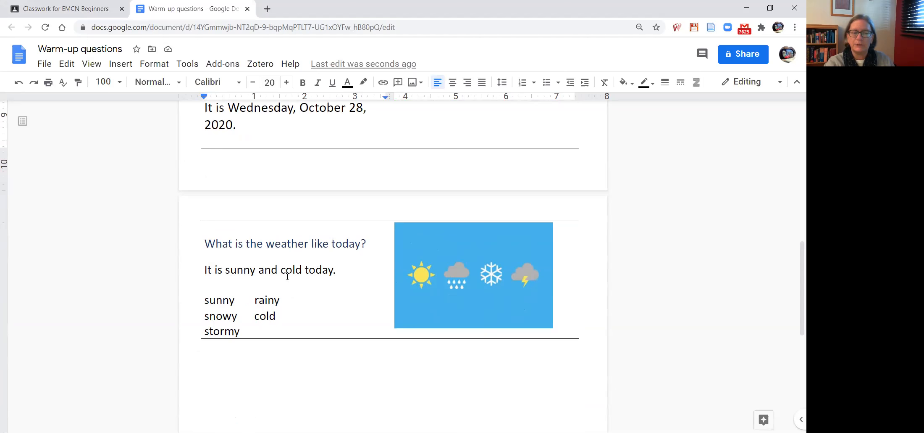
pyautogui.scroll(10, 367, 223)
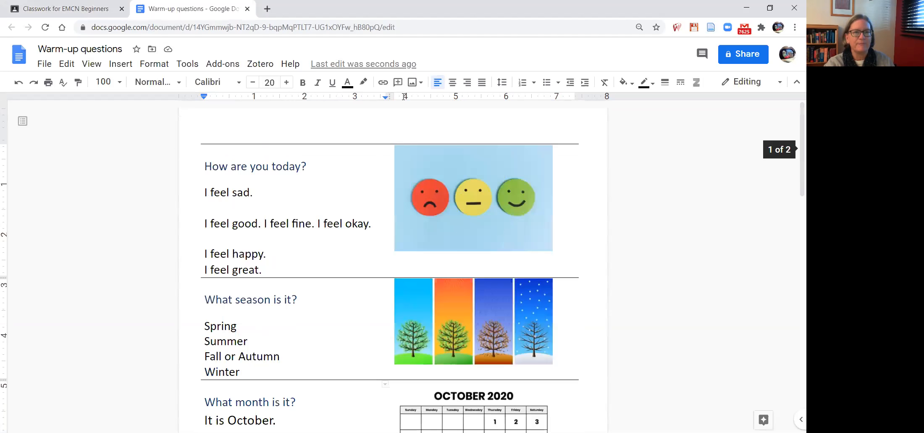
pyautogui.moveTo(172, 8); pyautogui.dragTo(6, 8)
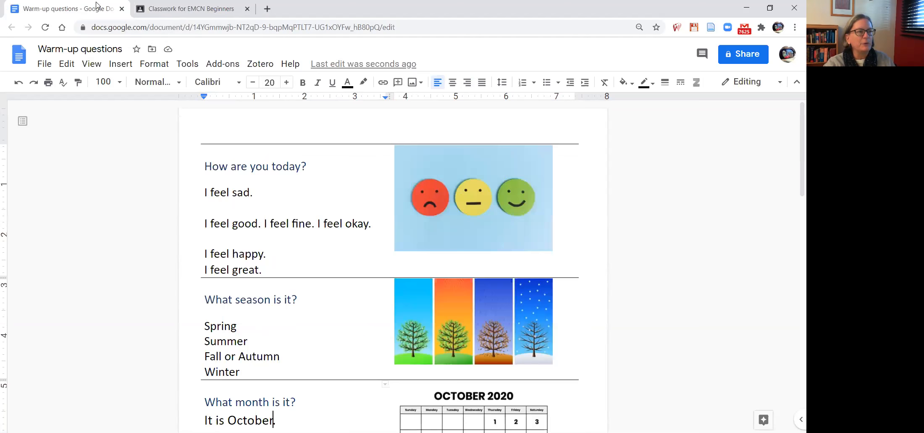
pyautogui.click(122, 9)
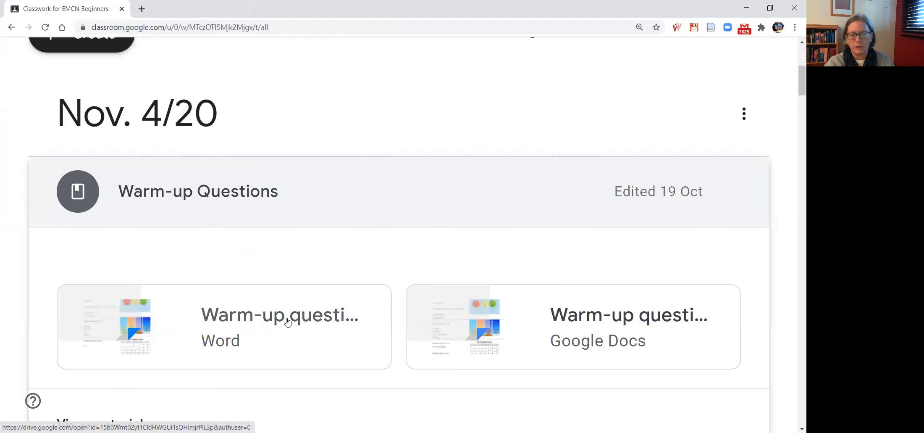
# Collapse Warm-up Questions and open the draft material "How are you? (flashcards with I feel)" for editing.
pyautogui.click(245, 194)
pyautogui.scroll(-5, 243, 196)
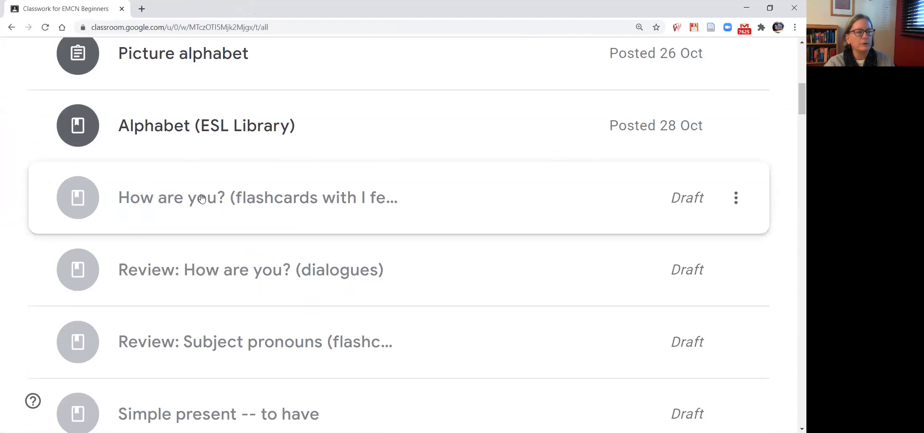
pyautogui.click(194, 200)
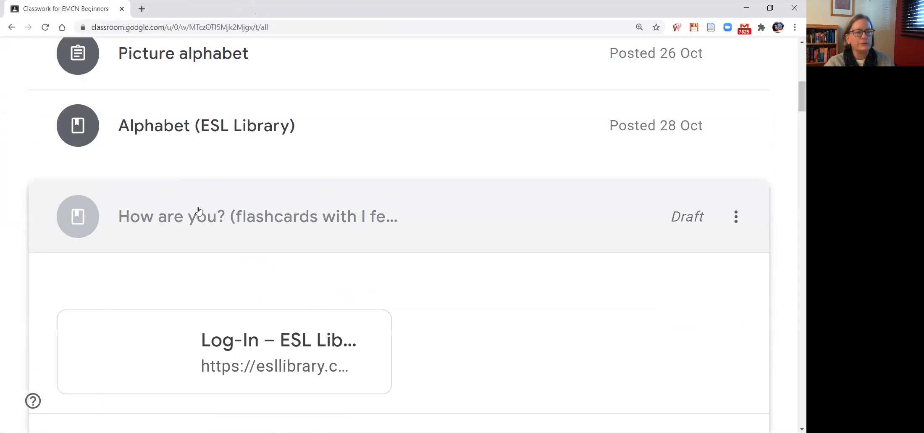
pyautogui.scroll(-3, 227, 227)
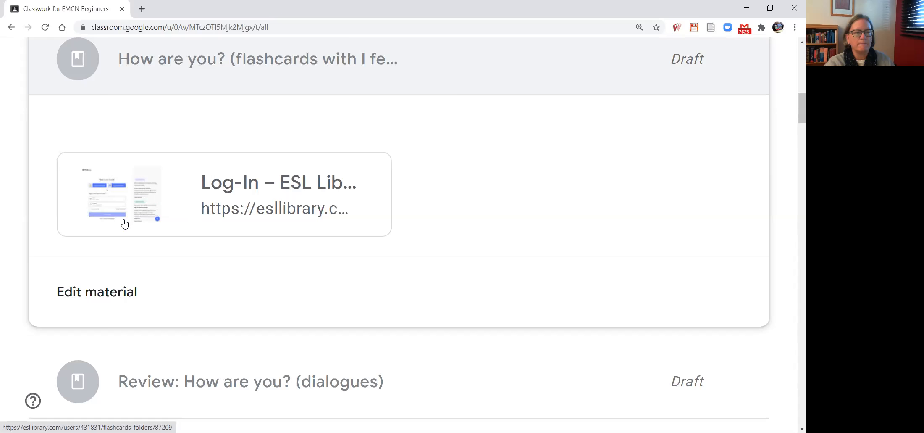
pyautogui.click(121, 294)
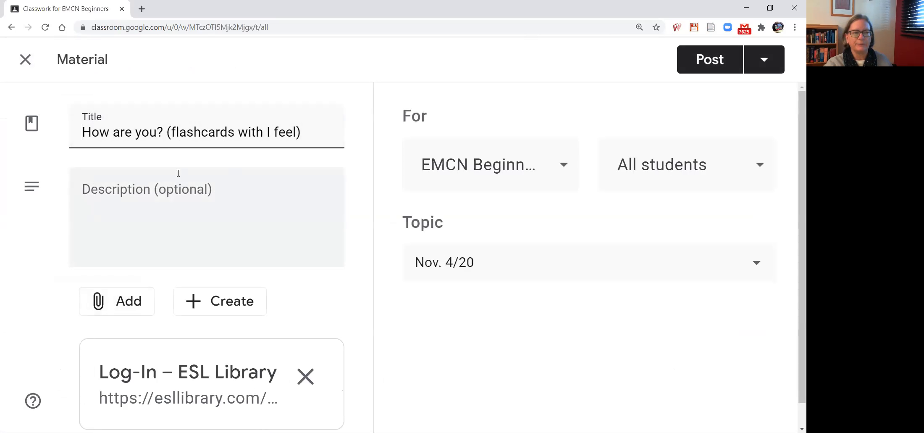
# Inspect the options for adding attachments and creating new files in the flashcards material, without choosing any.
pyautogui.scroll(-1, 244, 214)
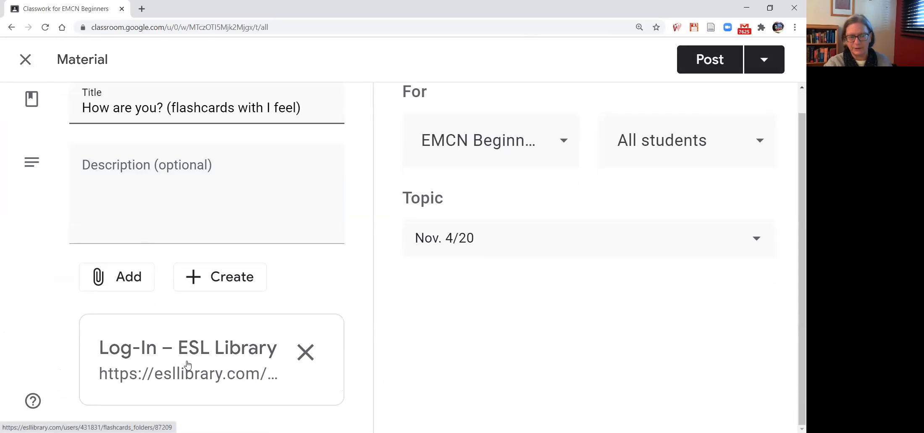
pyautogui.click(135, 277)
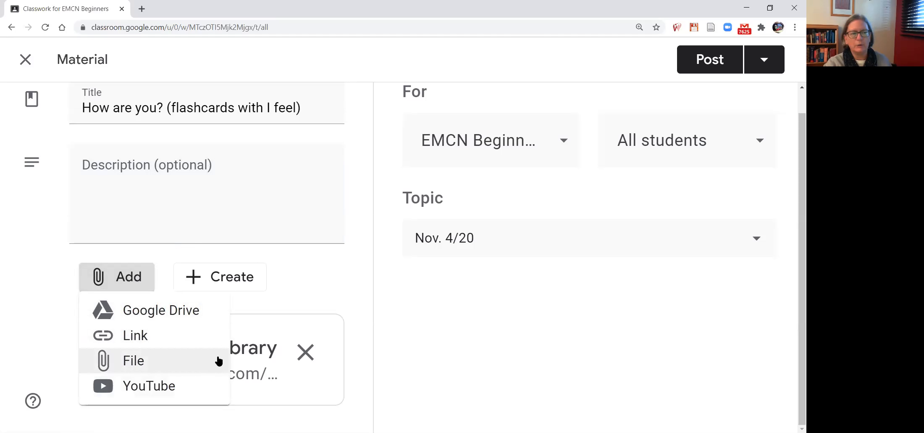
pyautogui.click(237, 278)
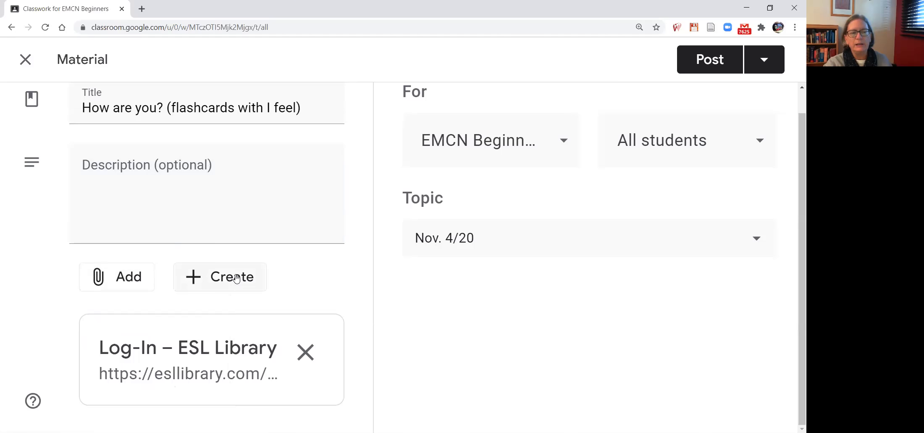
pyautogui.click(237, 278)
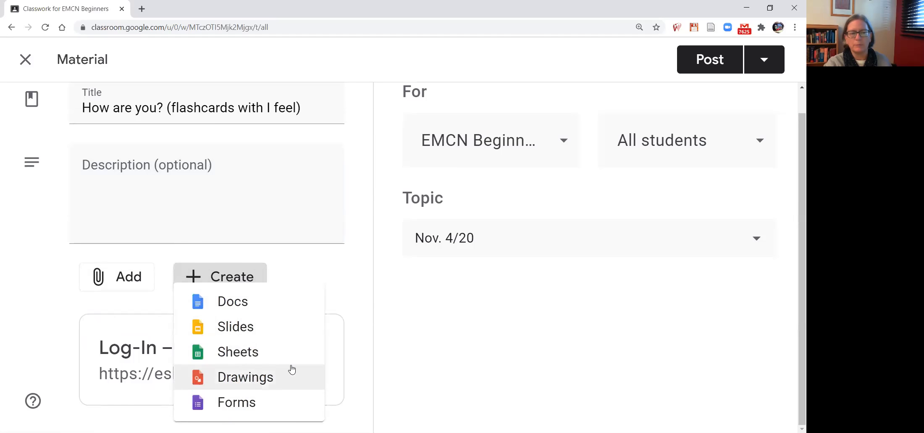
pyautogui.click(312, 266)
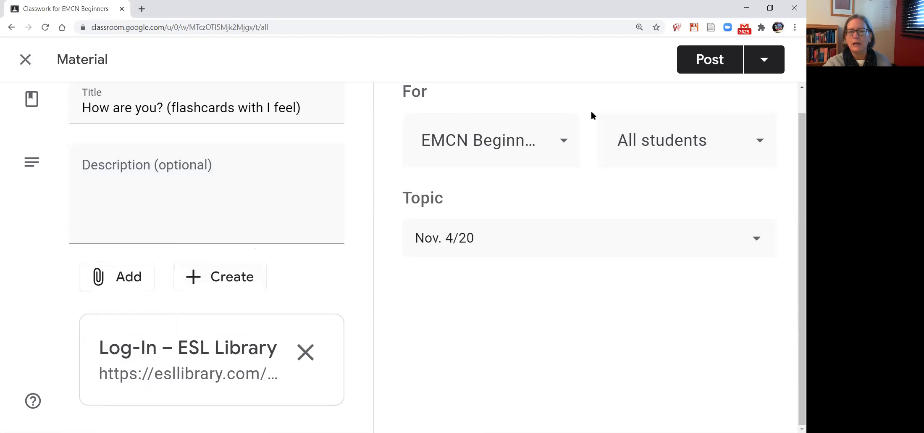
# Review the classes and topics the flashcards material can be assigned to, without choosing any.
pyautogui.click(565, 140)
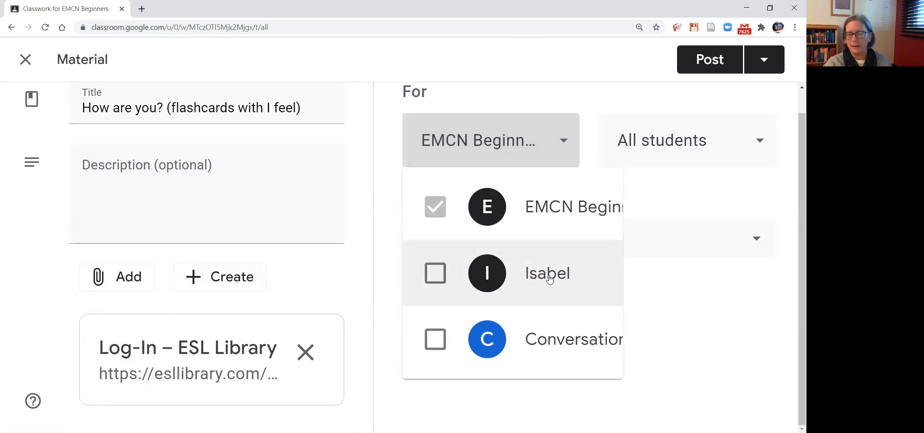
pyautogui.click(593, 136)
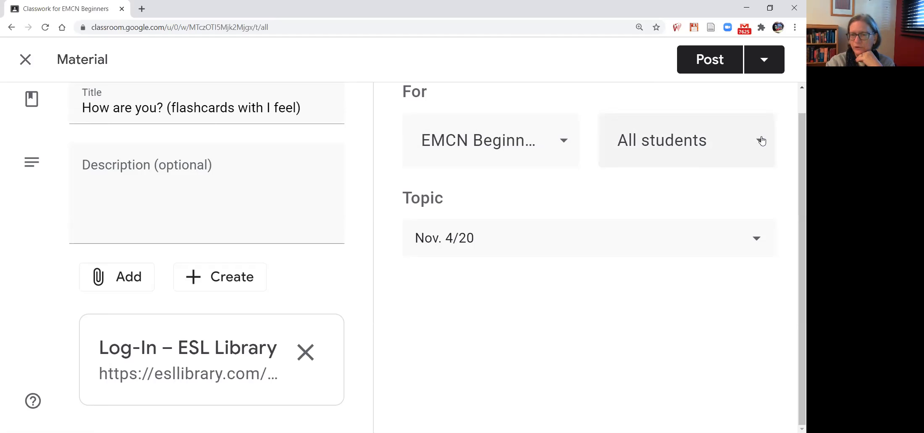
pyautogui.click(464, 240)
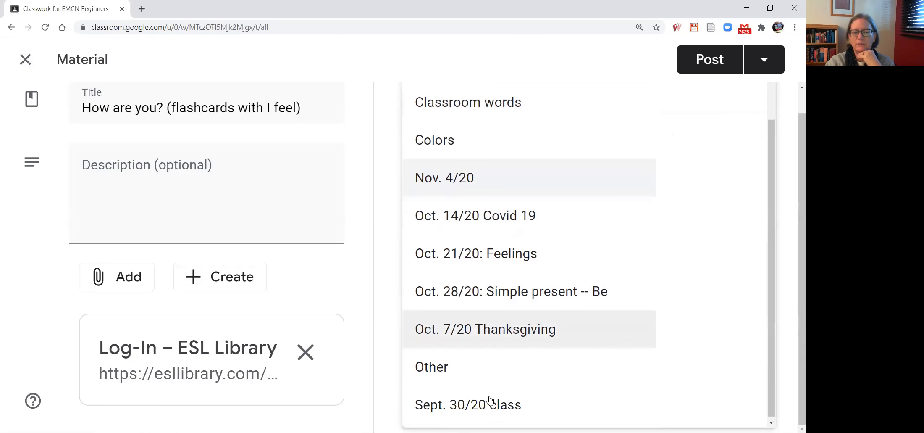
pyautogui.scroll(-2, 487, 418)
pyautogui.scroll(3, 491, 264)
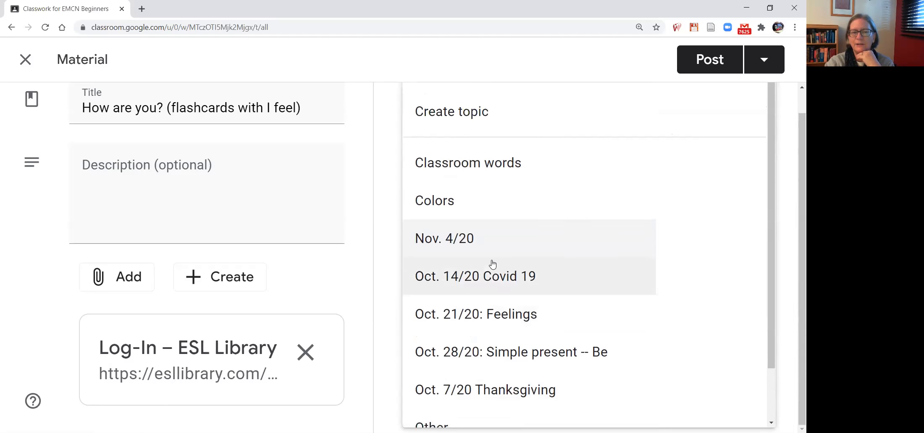
pyautogui.scroll(1, 482, 137)
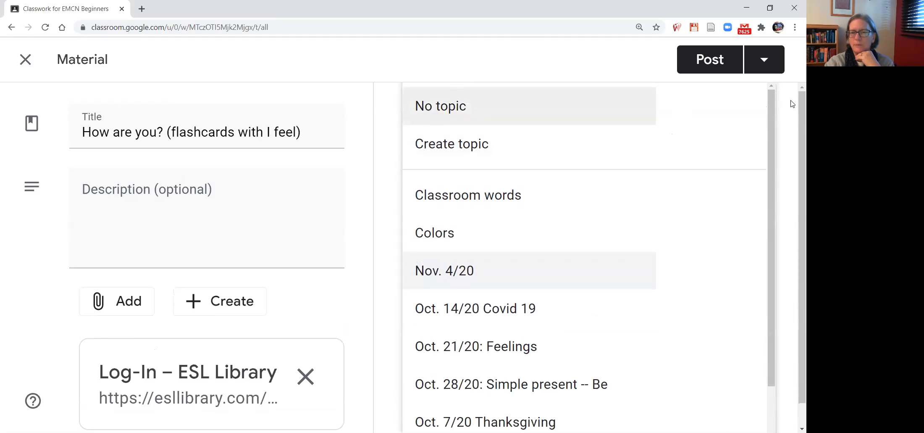
pyautogui.click(386, 271)
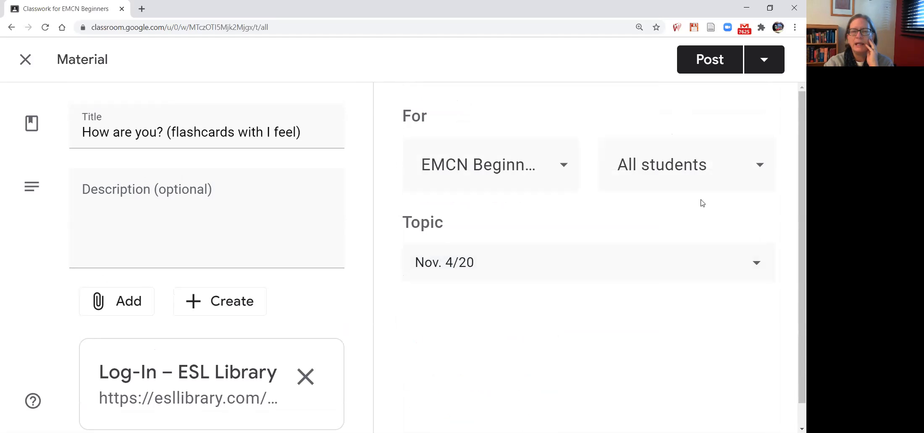
# Check the alternatives for posting the flashcards material, and close it to return to Classwork.
pyautogui.click(769, 62)
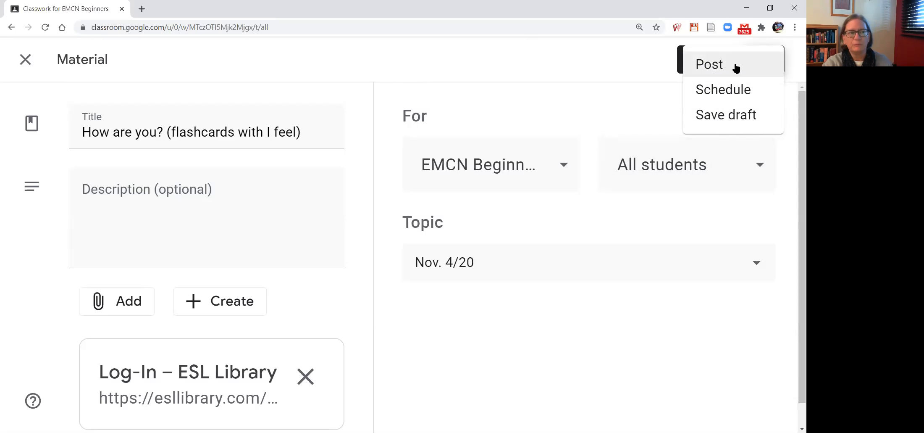
pyautogui.click(27, 61)
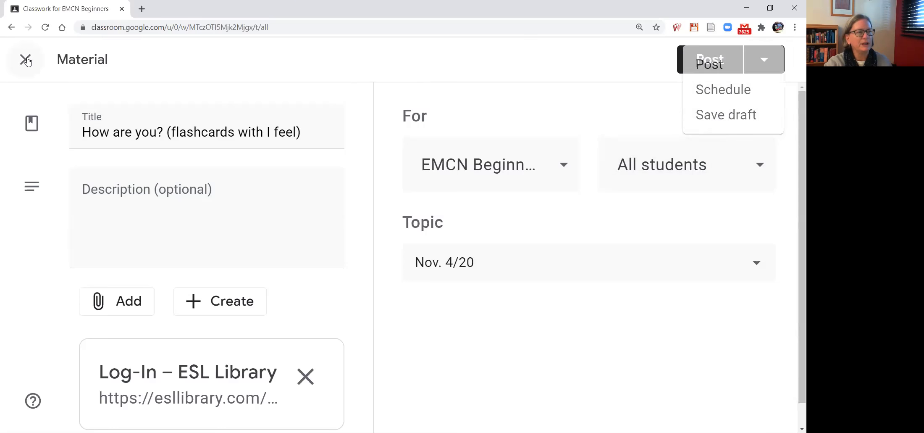
pyautogui.click(24, 61)
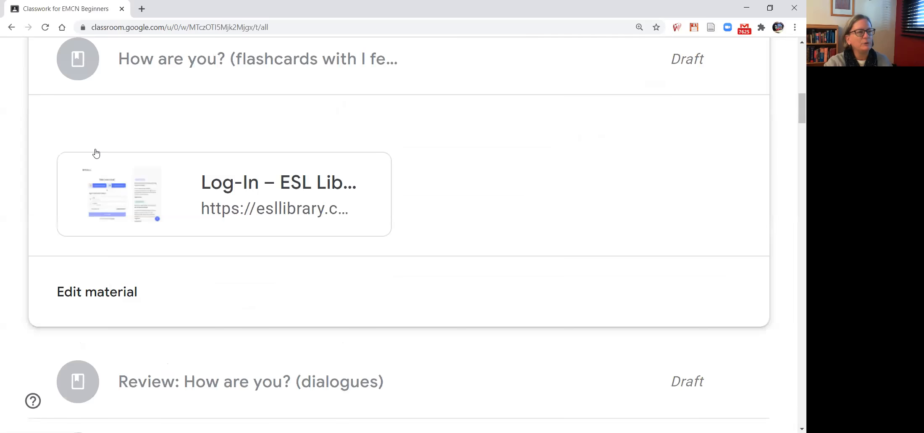
# Look through the Classwork topic filter, keeping All topics, and view the item types that can be created without choosing one.
pyautogui.scroll(4, 138, 239)
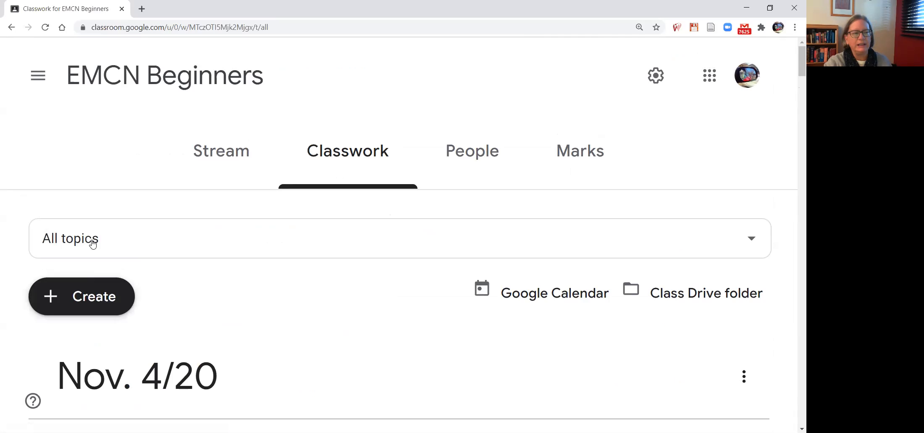
pyautogui.click(747, 239)
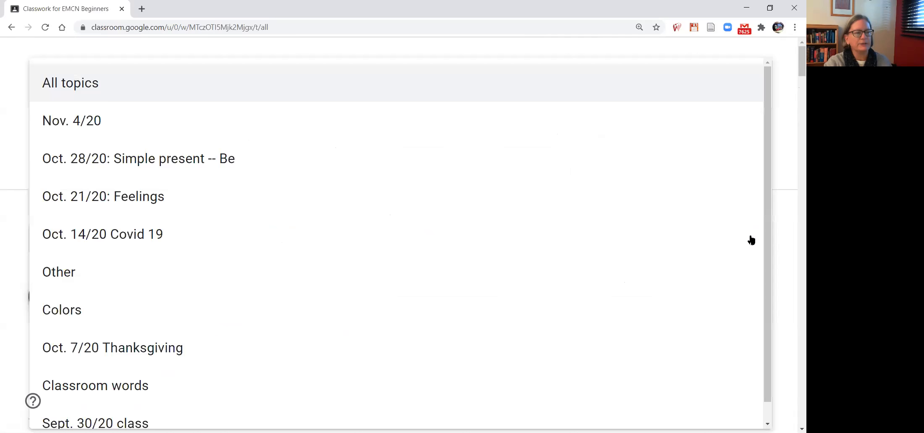
pyautogui.click(102, 84)
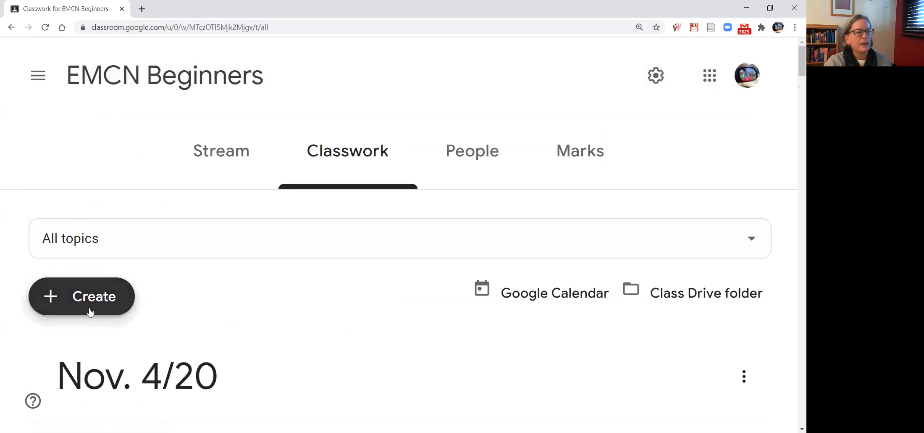
pyautogui.click(101, 299)
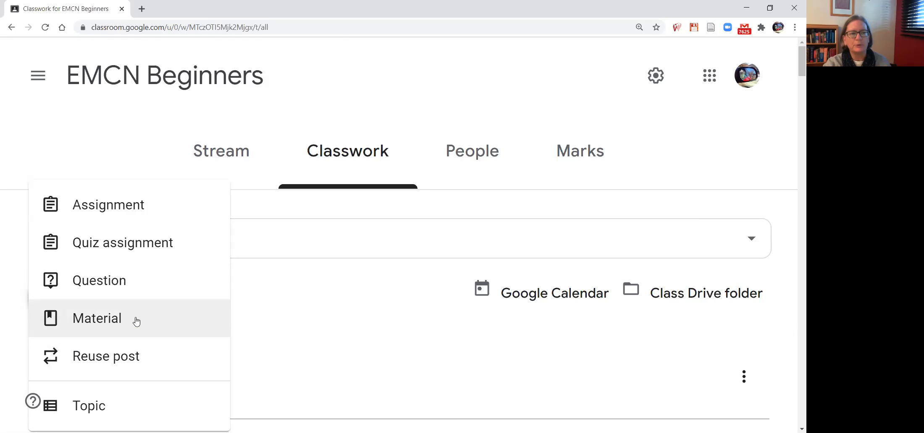
pyautogui.click(297, 300)
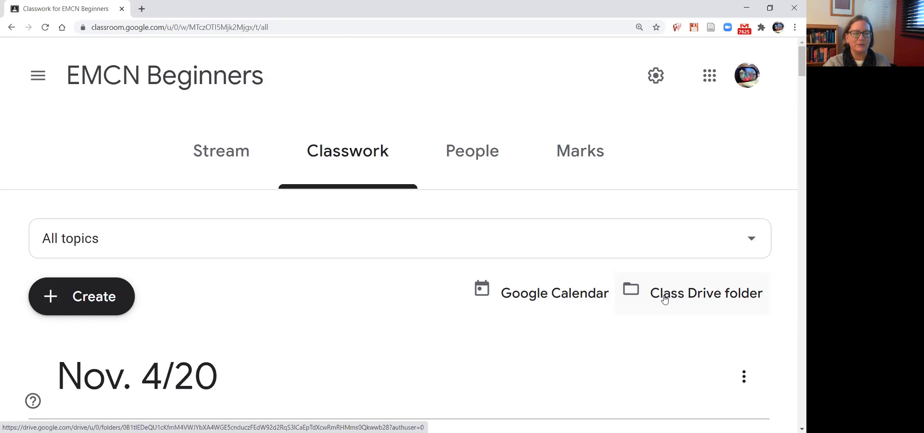
# Open the People page of the class and look over its Teachers and Students sections.
pyautogui.click(476, 155)
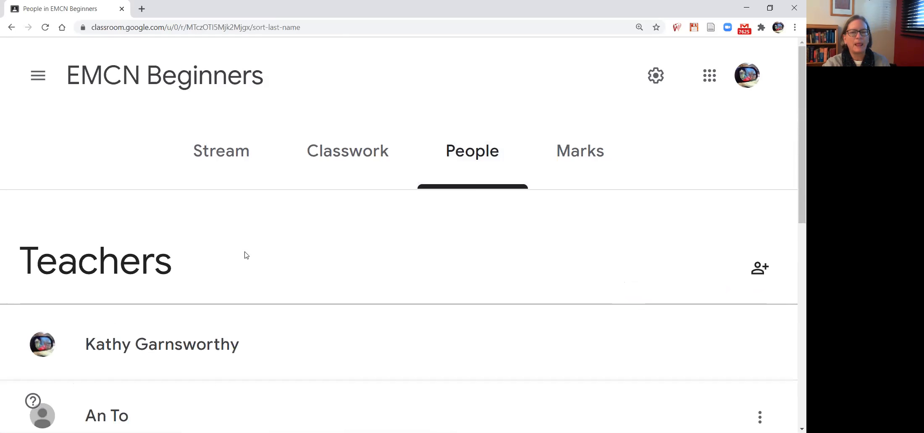
pyautogui.scroll(-3, 246, 255)
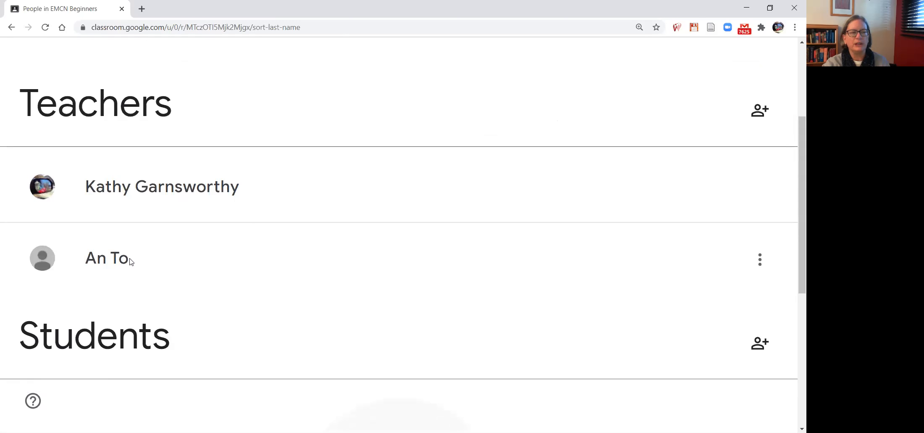
pyautogui.scroll(3, 357, 204)
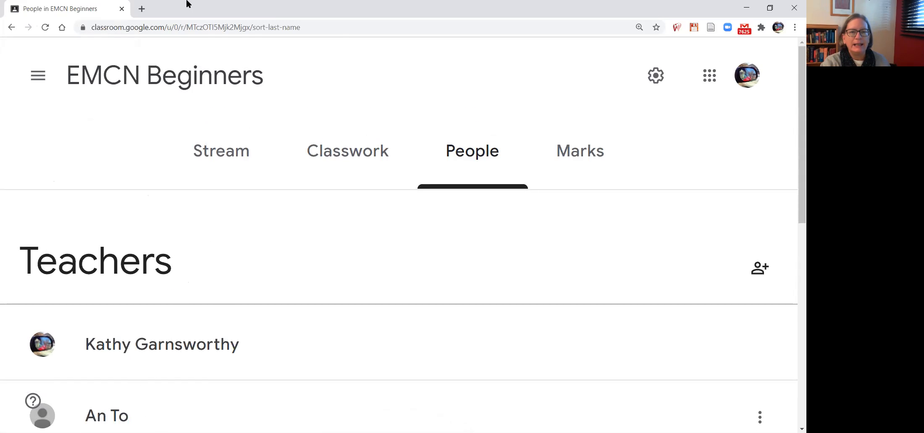
# Open the Marks page of the class and look over its contents.
pyautogui.click(588, 155)
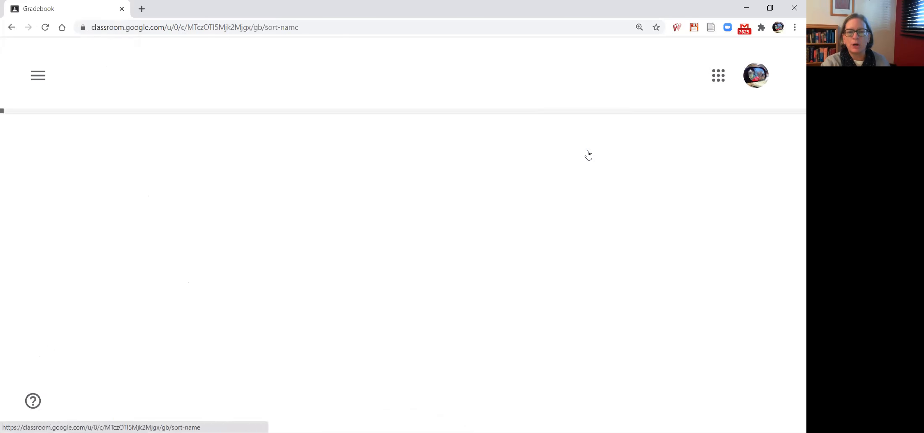
pyautogui.scroll(-3, 372, 244)
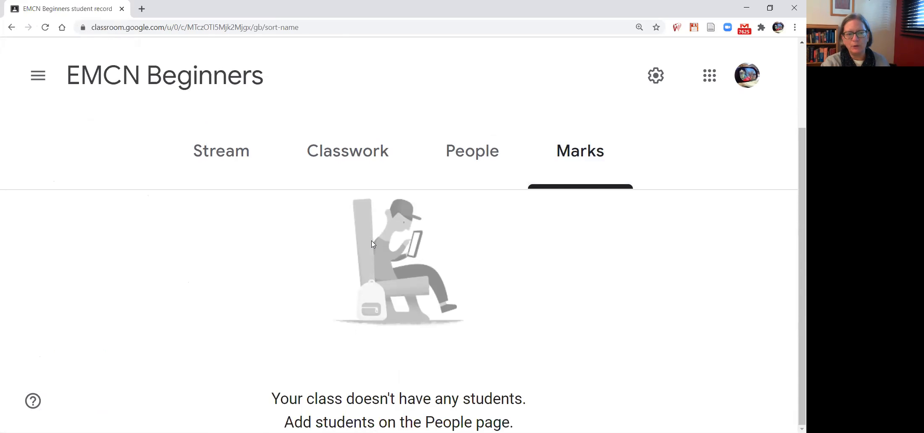
pyautogui.scroll(1, 370, 238)
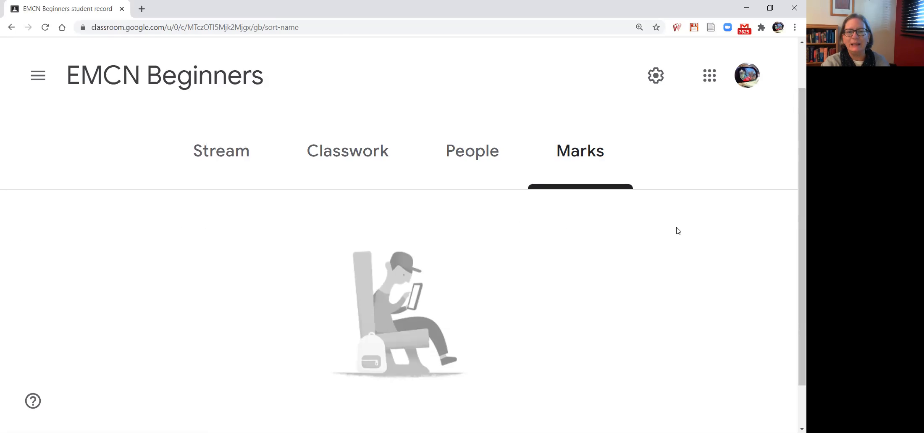
# View the main navigation list with the classes, close it, and return to the EMCN Beginners Stream.
pyautogui.click(39, 79)
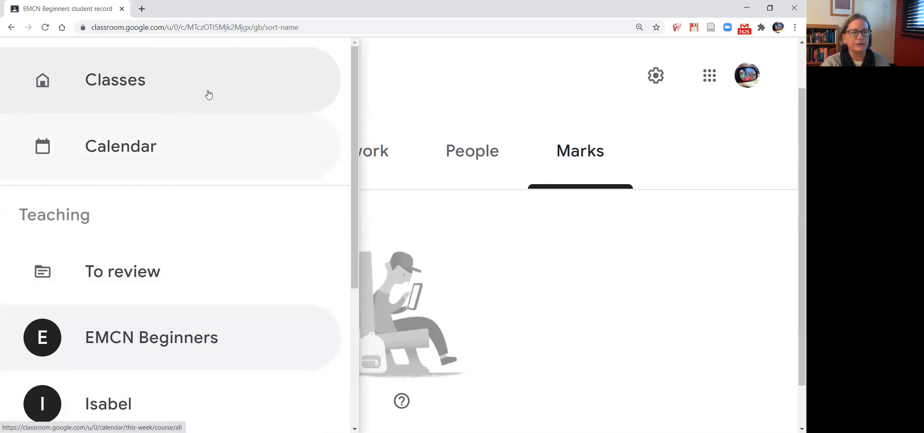
pyautogui.click(401, 126)
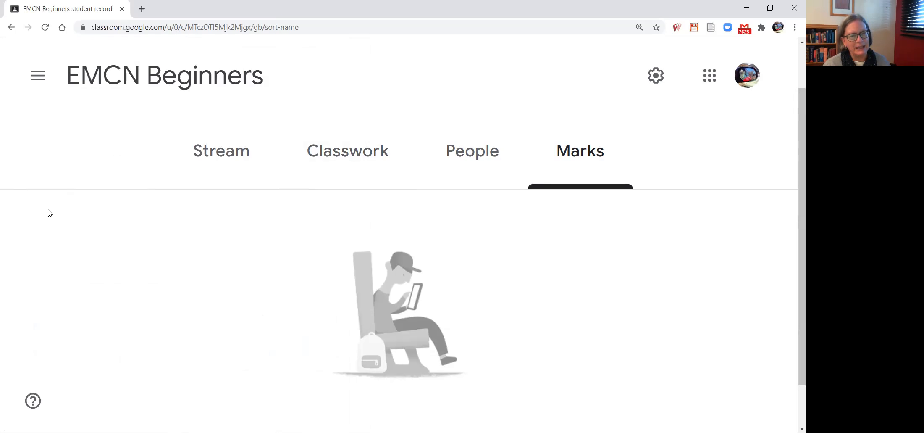
pyautogui.click(109, 75)
pyautogui.scroll(5, 307, 194)
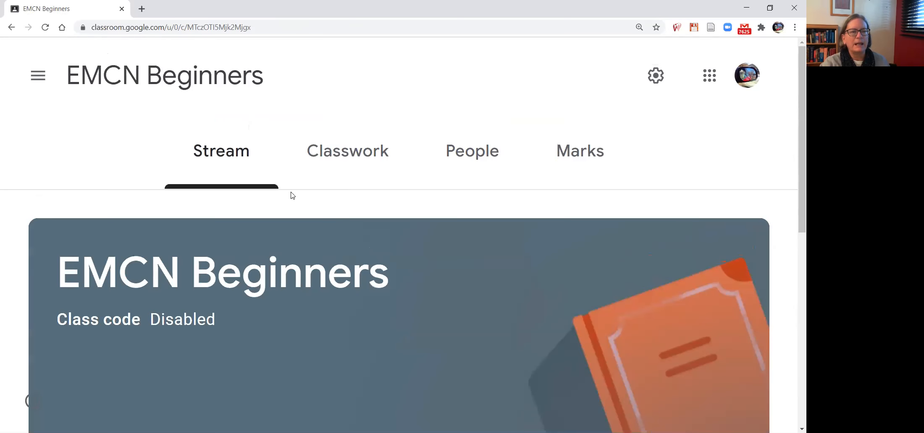
# In Classwork, move the Picture alphabet assignment above Warm-up Questions under the Nov. 4/20 topic.
pyautogui.click(363, 150)
pyautogui.scroll(-4, 173, 283)
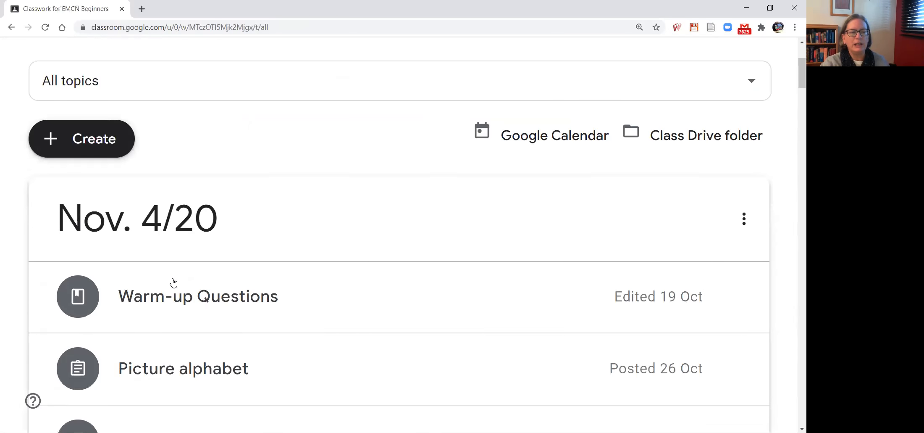
pyautogui.scroll(-3, 313, 234)
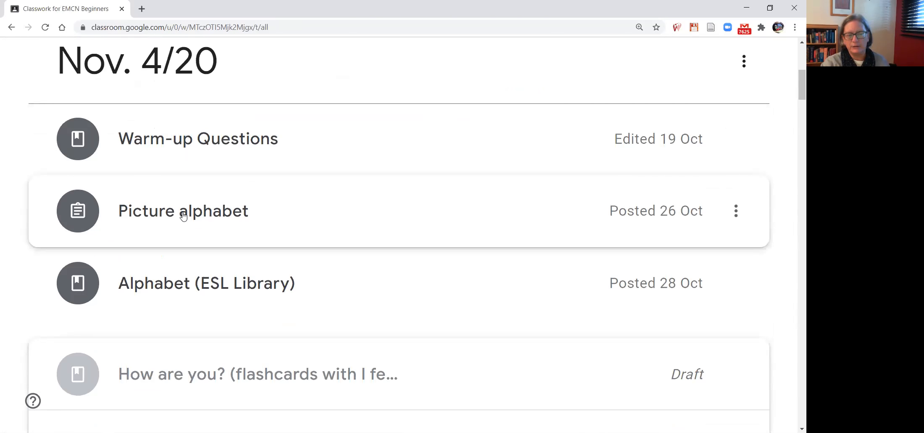
pyautogui.click(204, 208)
pyautogui.moveTo(205, 208); pyautogui.dragTo(196, 112)
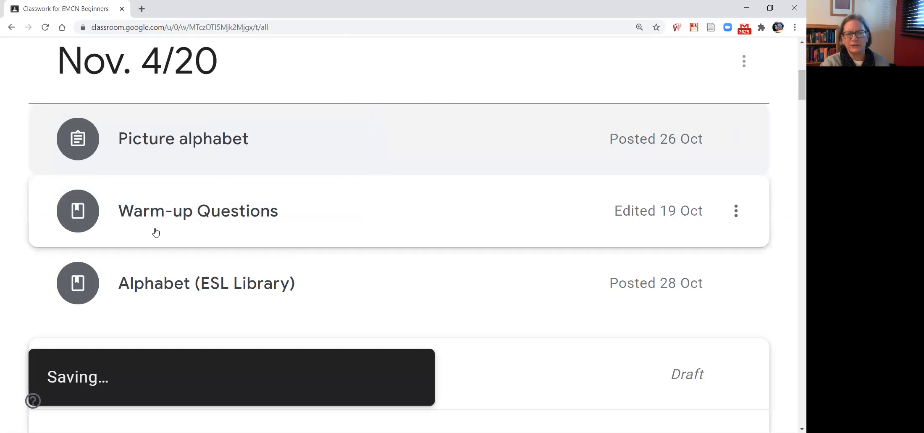
# Expand the Picture alphabet assignment and examine its description, image attachment and hand-in counts.
pyautogui.click(202, 140)
pyautogui.scroll(-1, 76, 278)
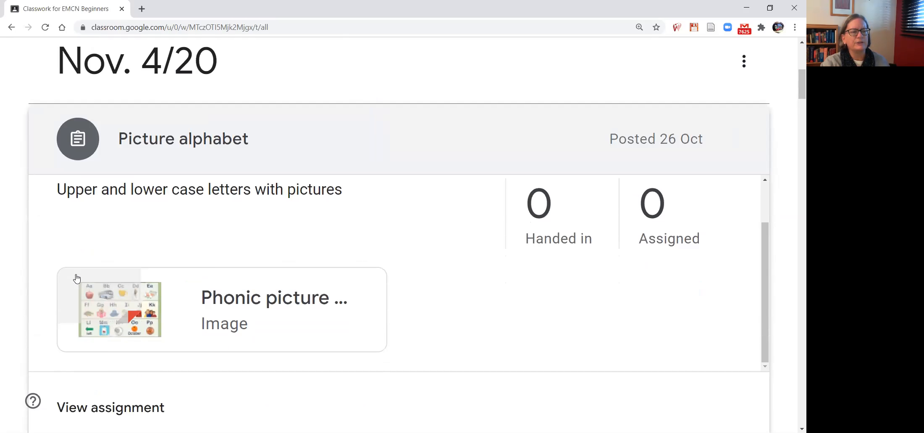
pyautogui.scroll(-5, 353, 273)
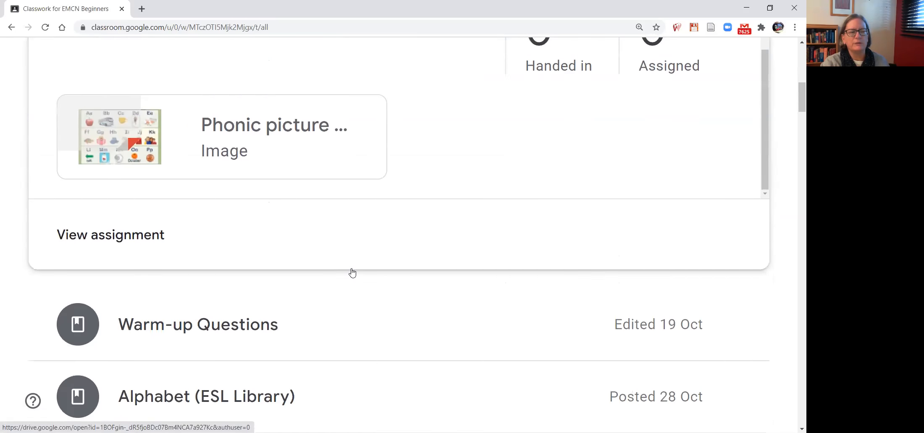
pyautogui.scroll(8, 351, 270)
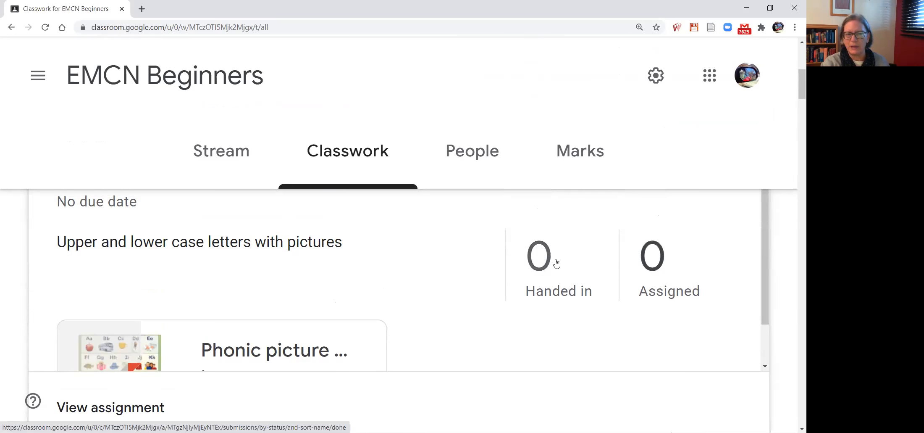
pyautogui.scroll(2, 99, 229)
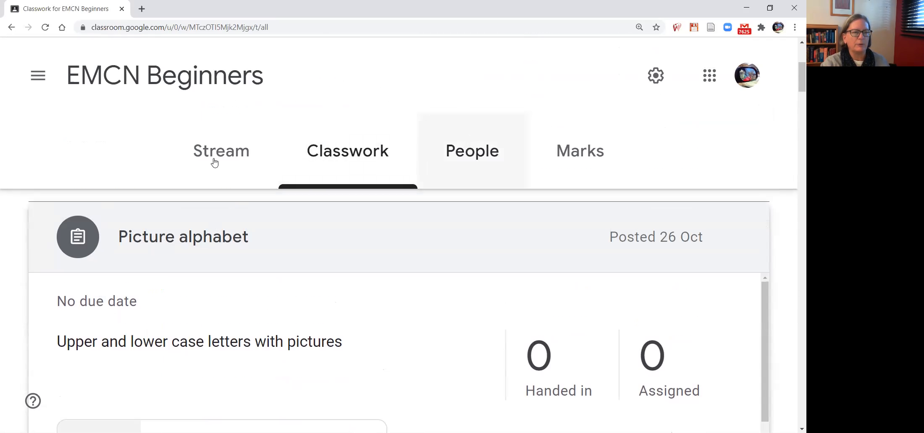
# Collapse the Picture alphabet assignment and move Warm-up Questions back above it under Nov. 4/20.
pyautogui.click(154, 238)
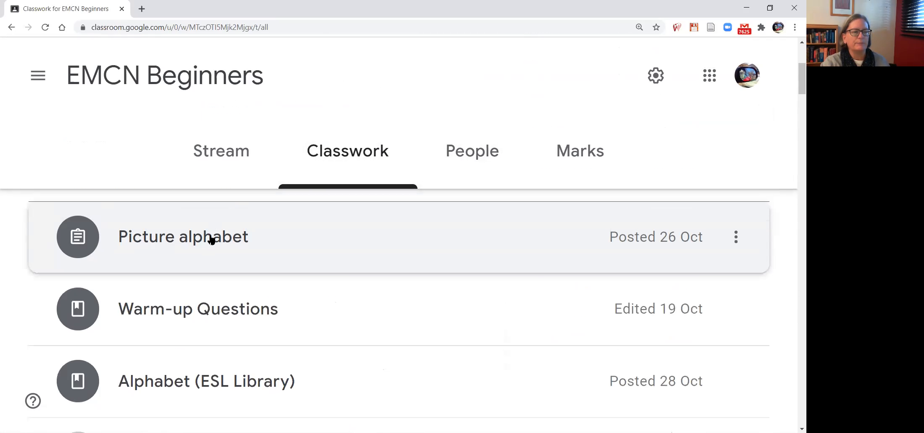
pyautogui.scroll(1, 221, 252)
pyautogui.moveTo(184, 364); pyautogui.dragTo(192, 254)
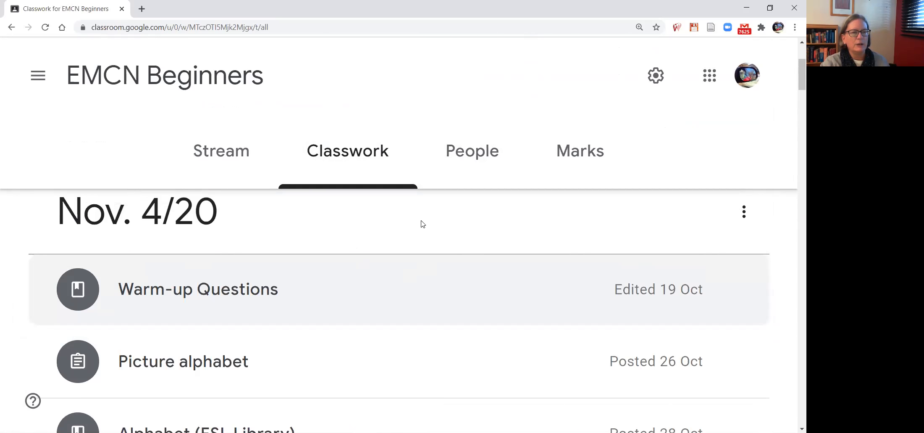